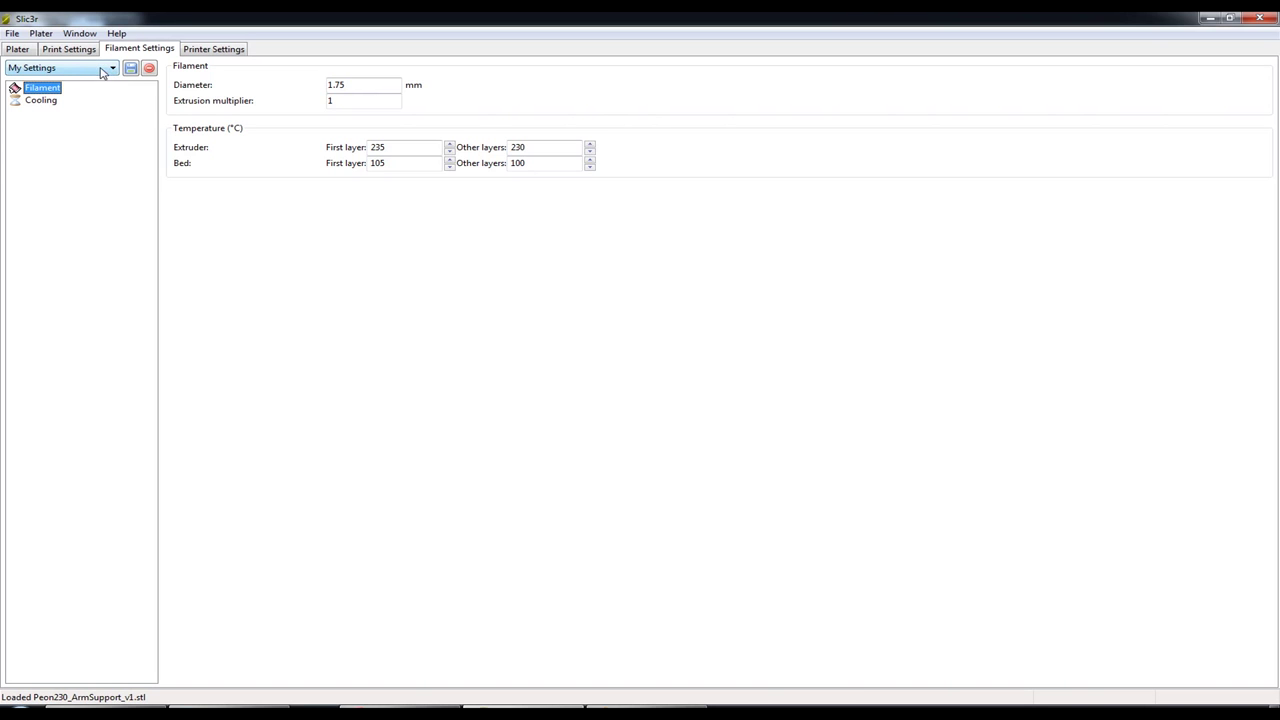
Switch the filament preset to Working, giving extruder 230 and bed 90 temperatures
click(106, 70)
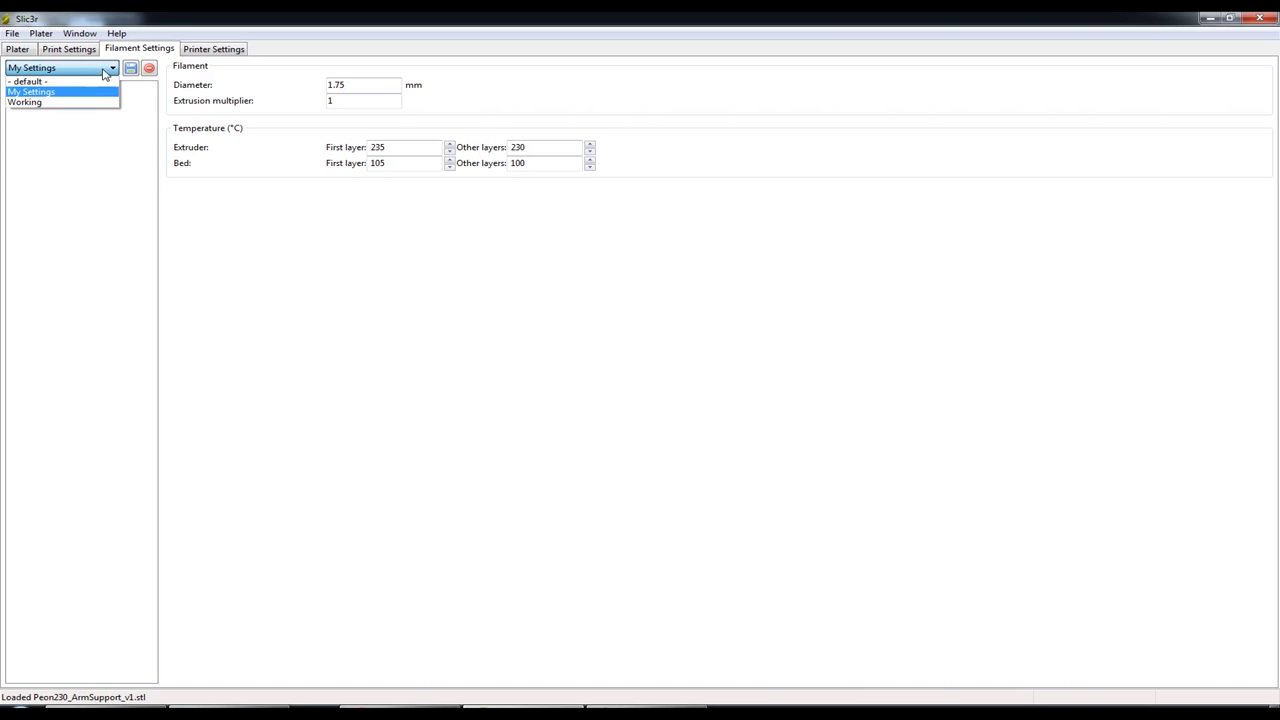
click(56, 104)
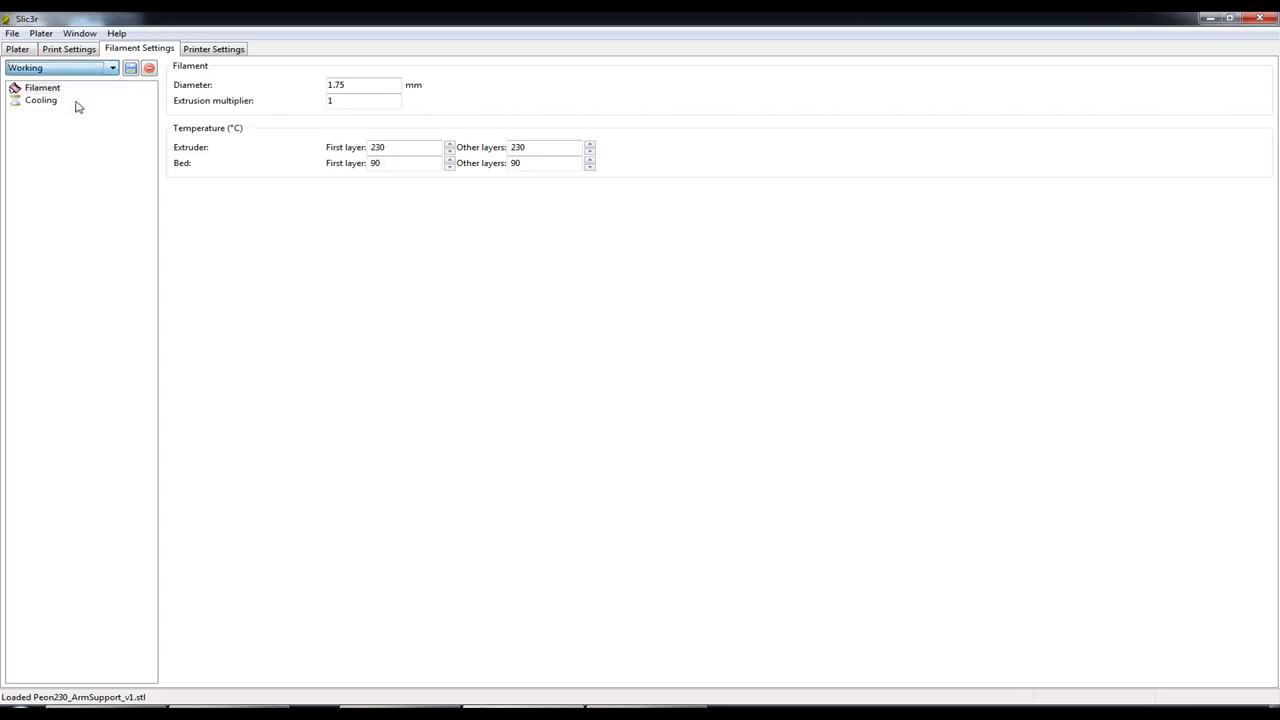
Review the 1.75 mm filament diameter and extrusion multiplier 1 on the Filament page
click(47, 89)
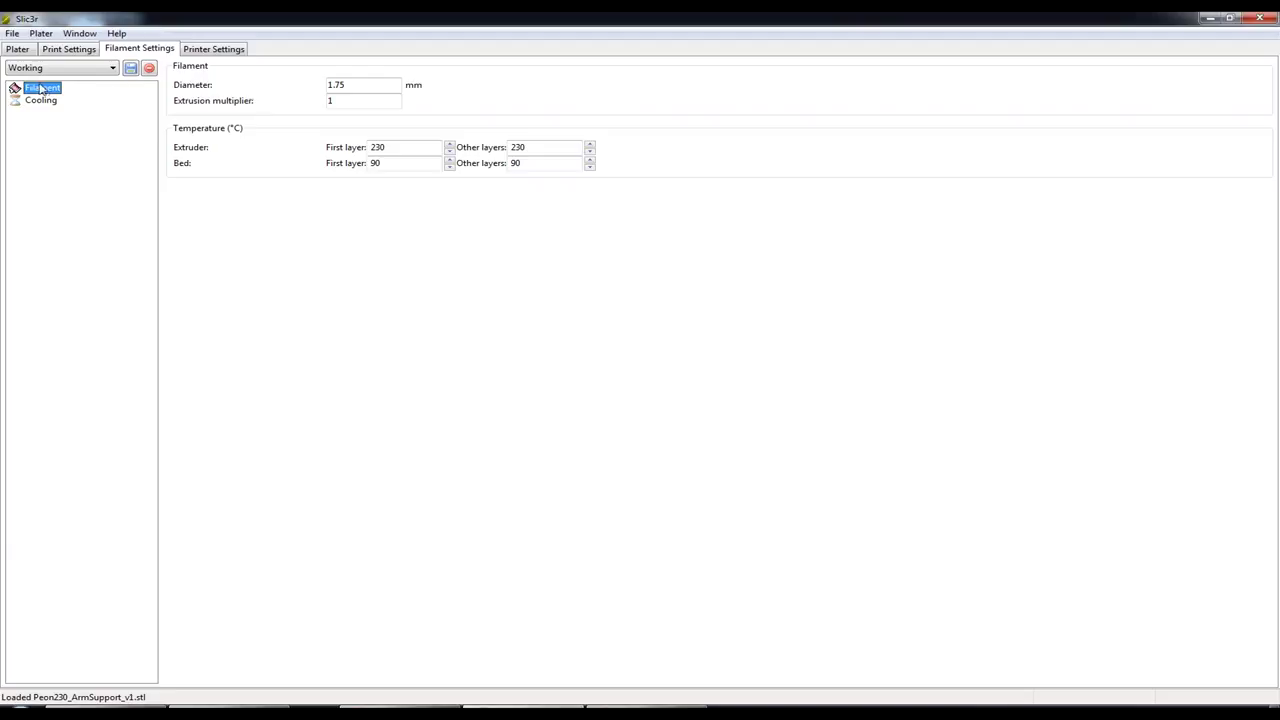
click(389, 84)
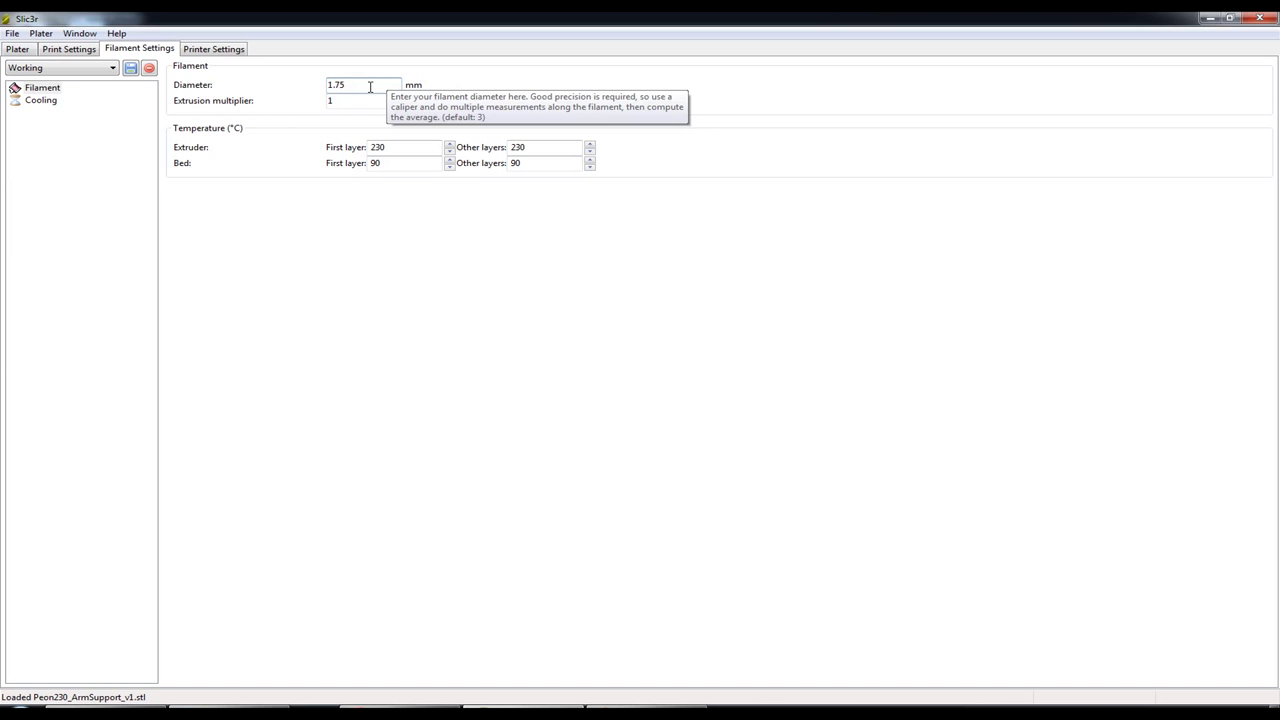
drag(370, 87, 314, 86)
click(357, 86)
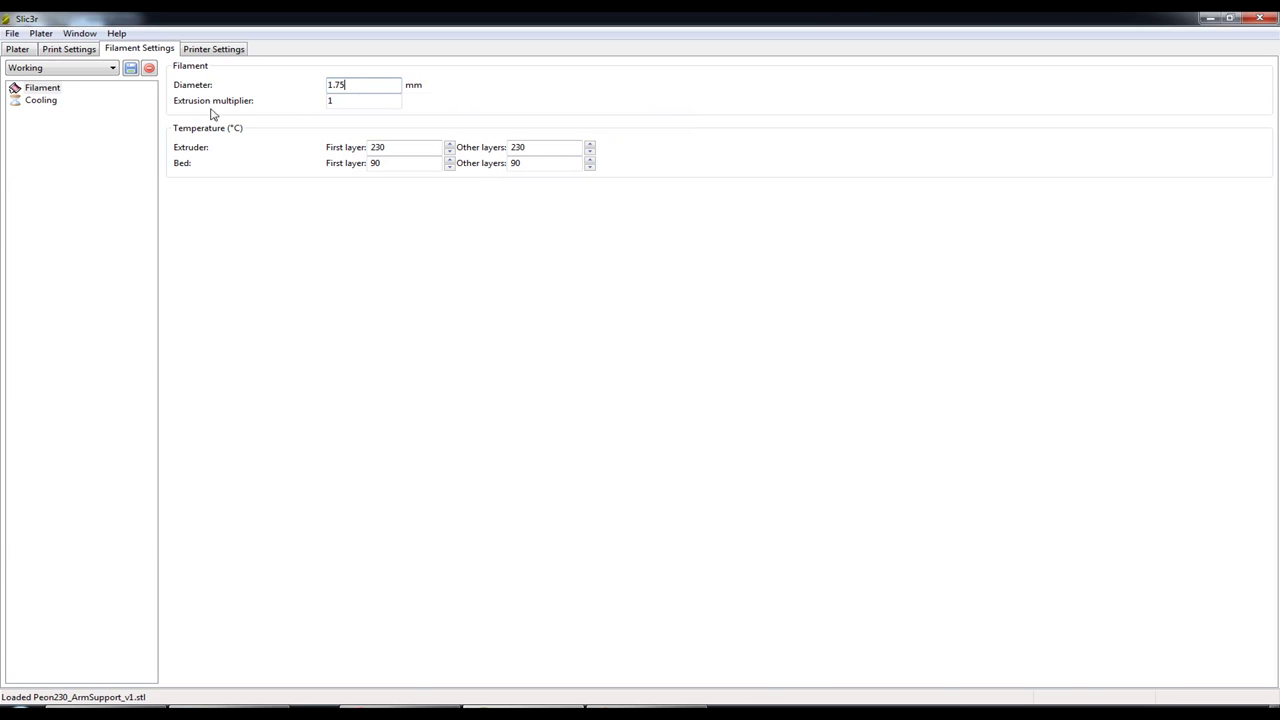
click(353, 100)
click(348, 101)
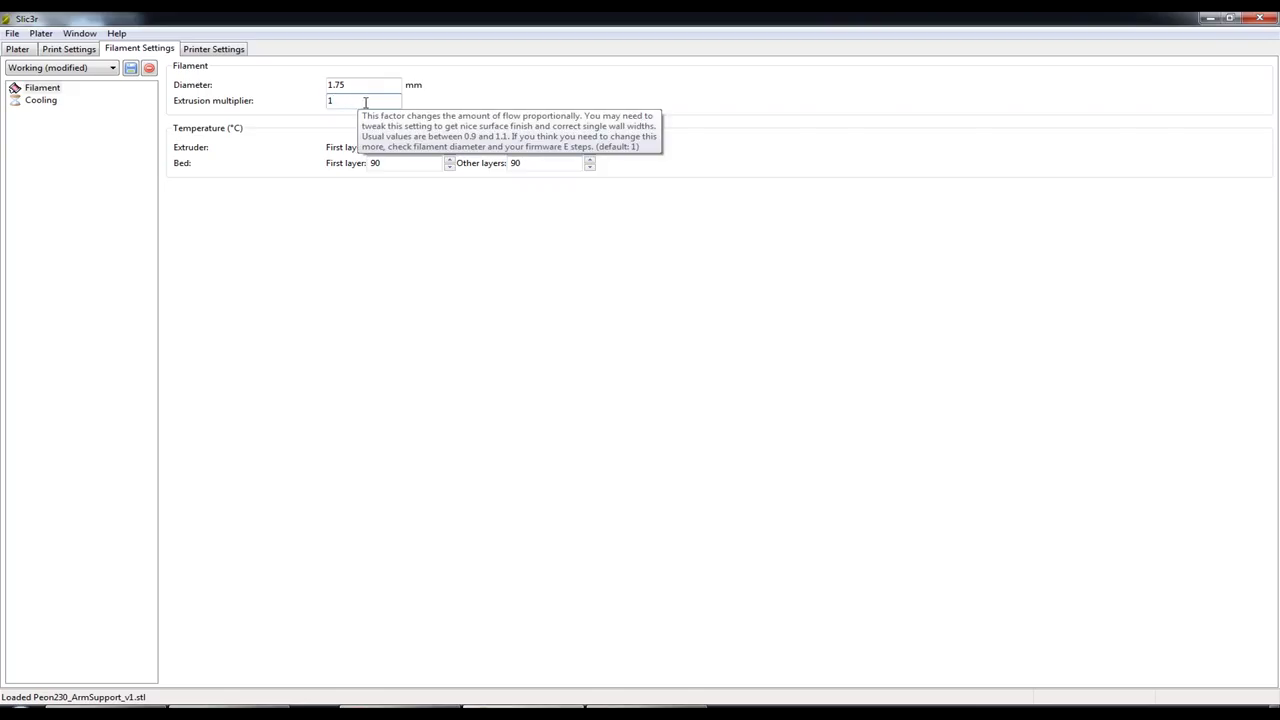
click(360, 88)
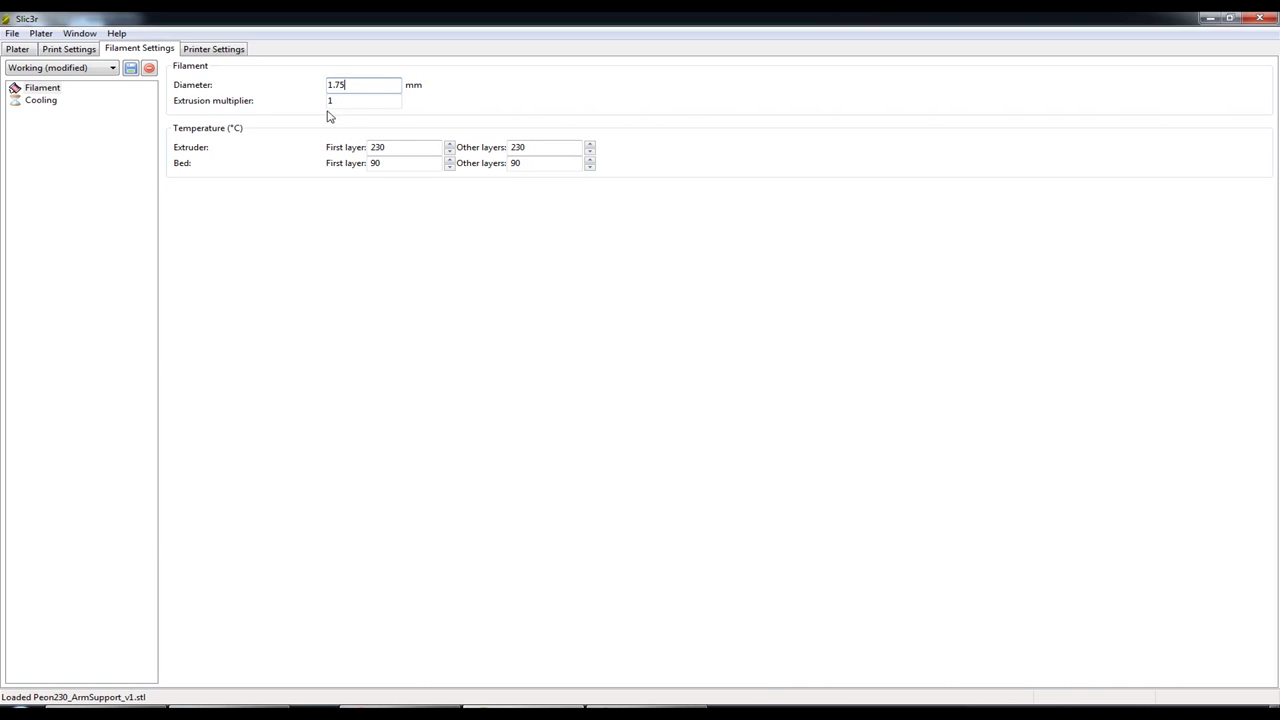
mouse_move(348, 101)
click(413, 147)
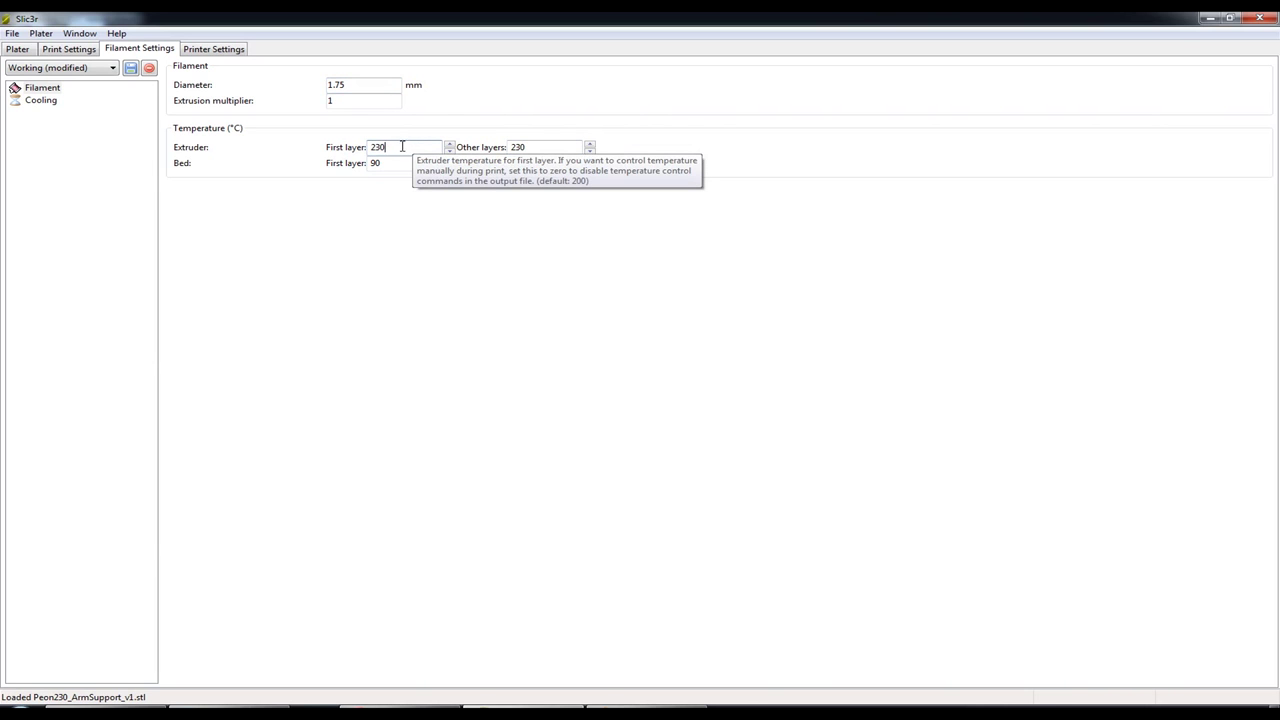
click(539, 147)
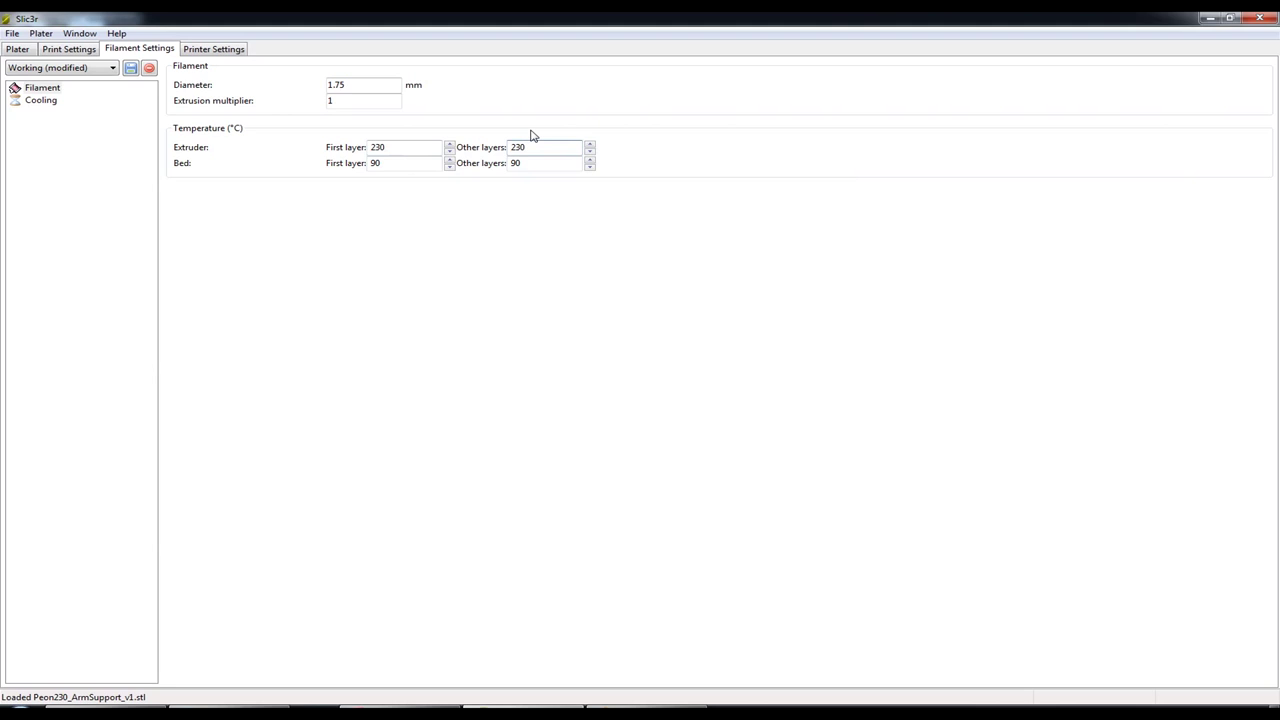
click(428, 147)
Enter 110 for the bed first-layer and other-layers temperatures
click(384, 166)
double_click(384, 166)
text(11)
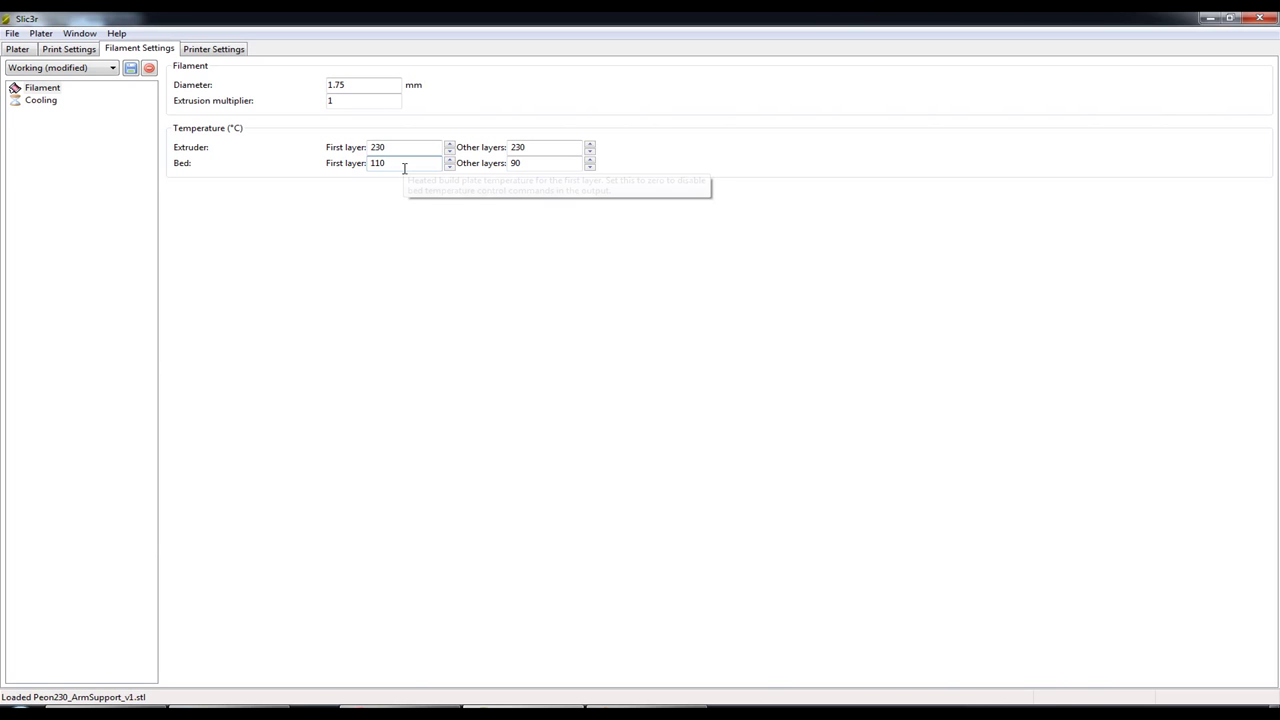
drag(543, 163, 502, 172)
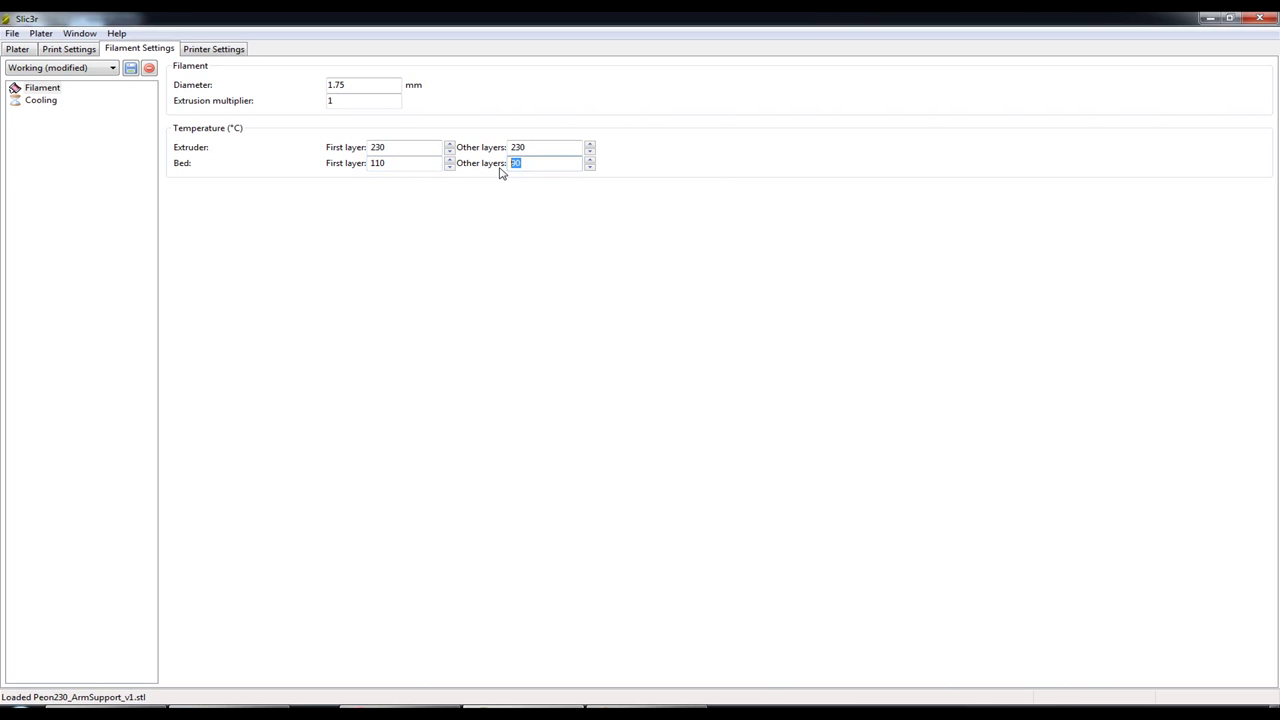
text(110)
Set the bed other-layers temperature back to 90
double_click(384, 163)
click(402, 163)
double_click(512, 163)
text(90)
Change the bed first-layer temperature from 110 to 100
click(396, 170)
key(BackSpace)
key(BackSpace)
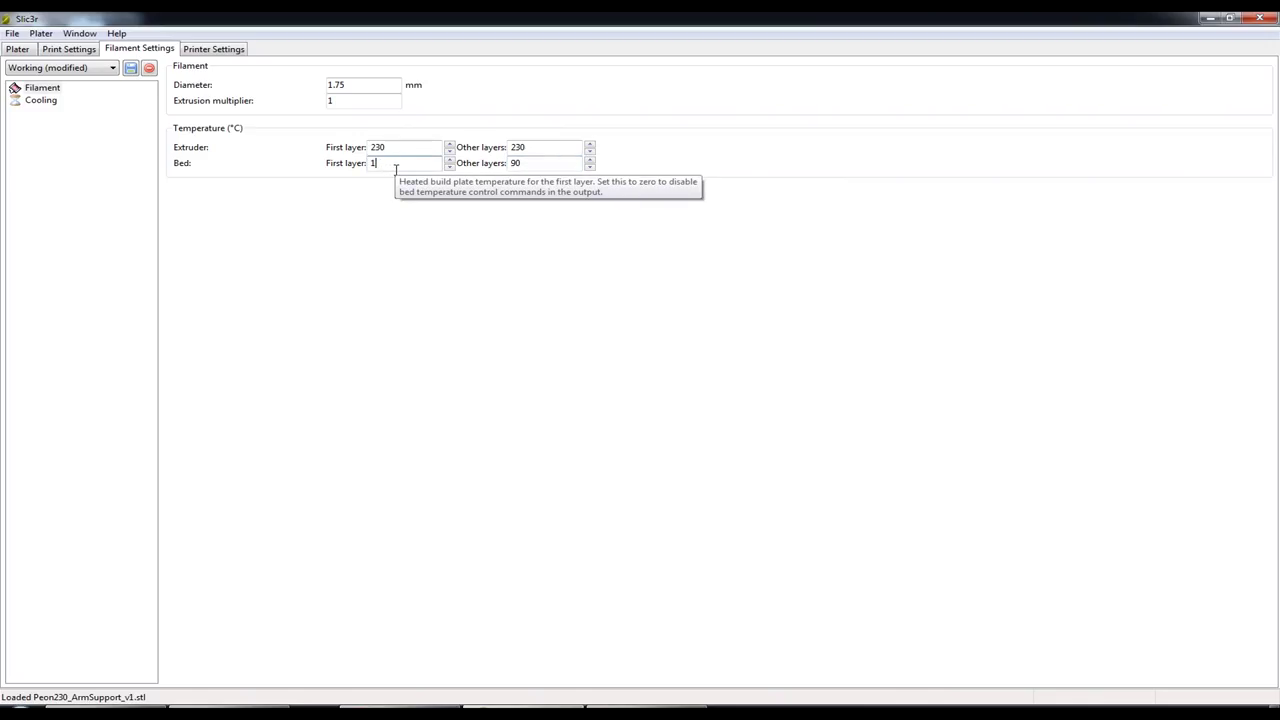
text(00)
click(548, 163)
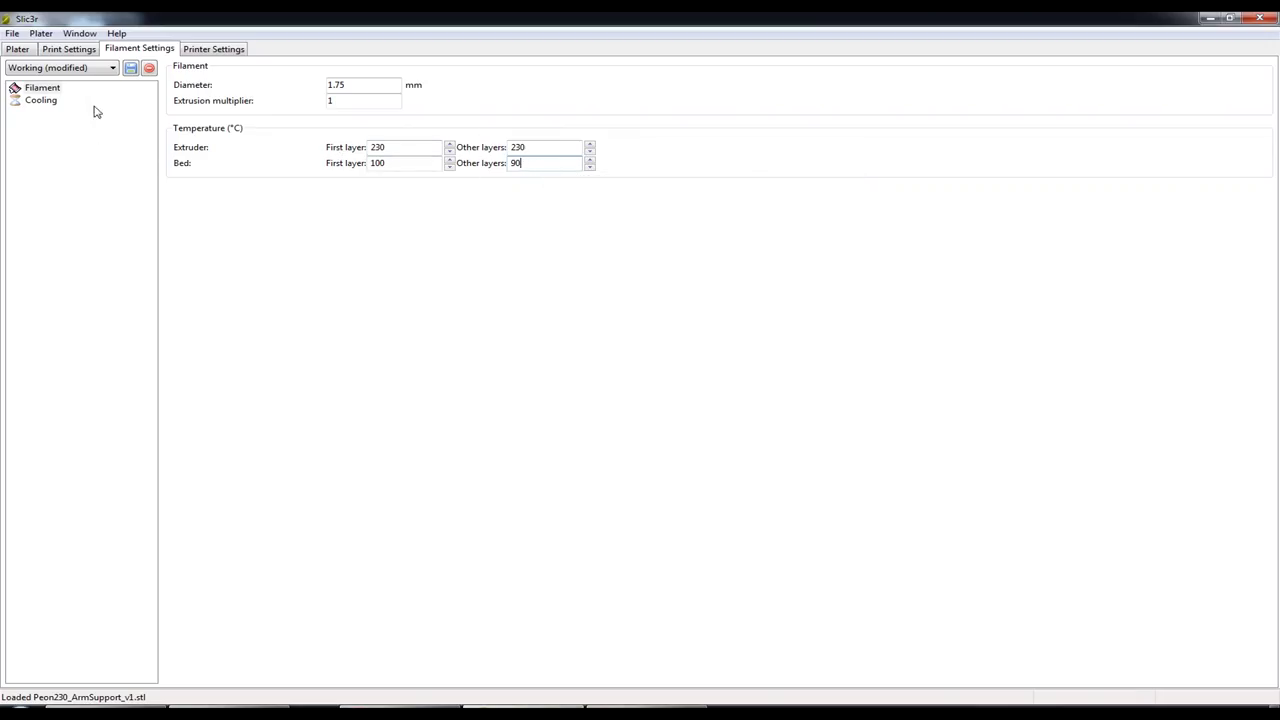
Show the filament Cooling page with fan speeds 35–100% and slowdown thresholds
click(46, 103)
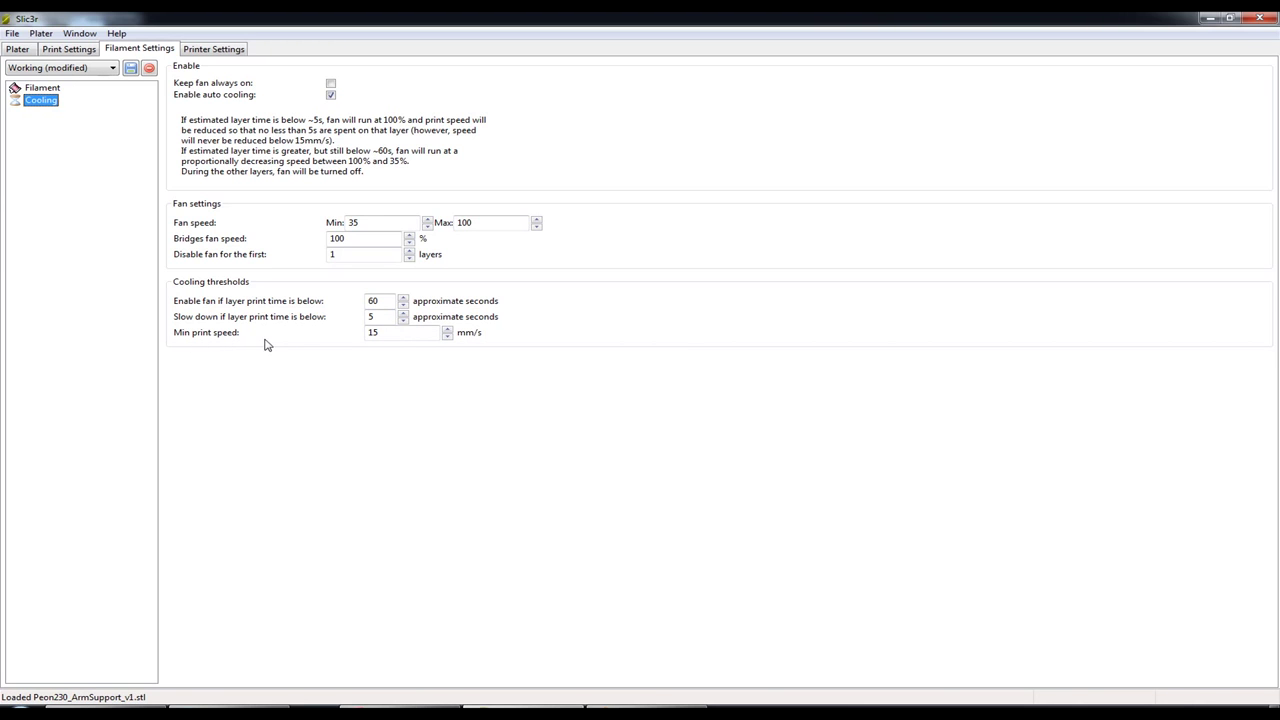
double_click(370, 316)
text(4)
click(382, 332)
click(403, 312)
Indicate the slow-down threshold, then view the Printer Settings with the 200×200 mm bed
click(388, 320)
click(213, 49)
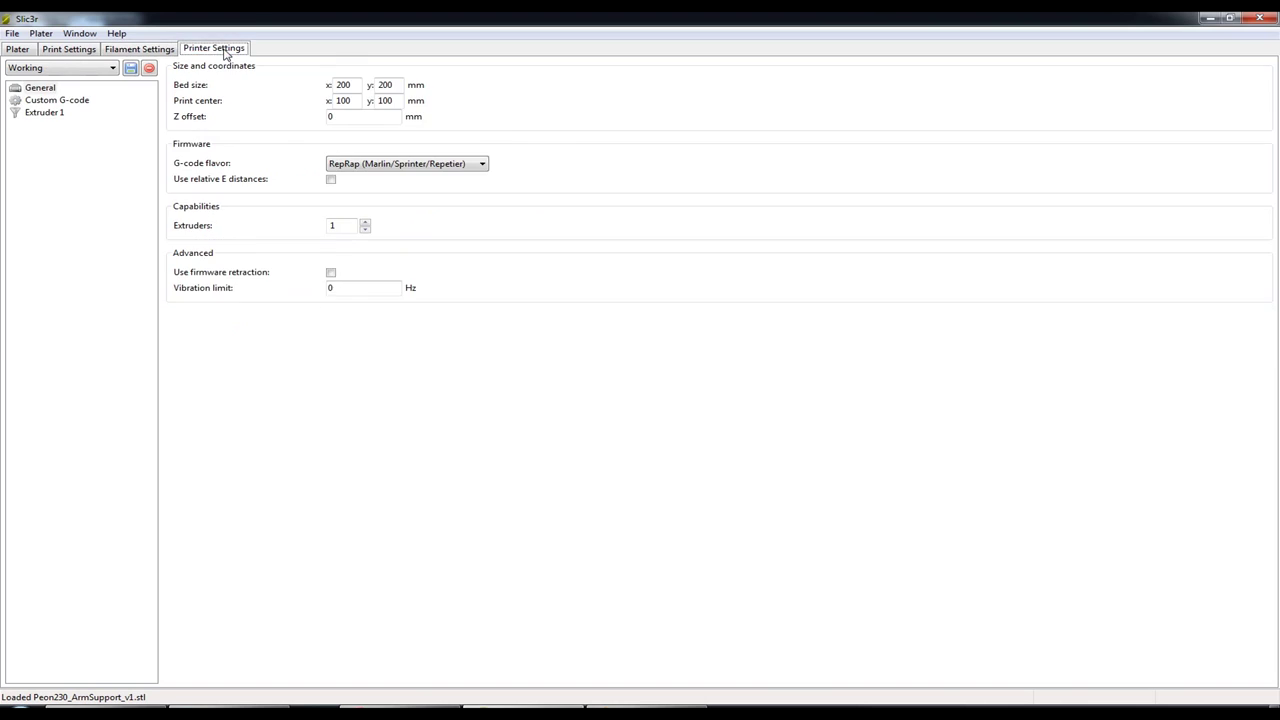